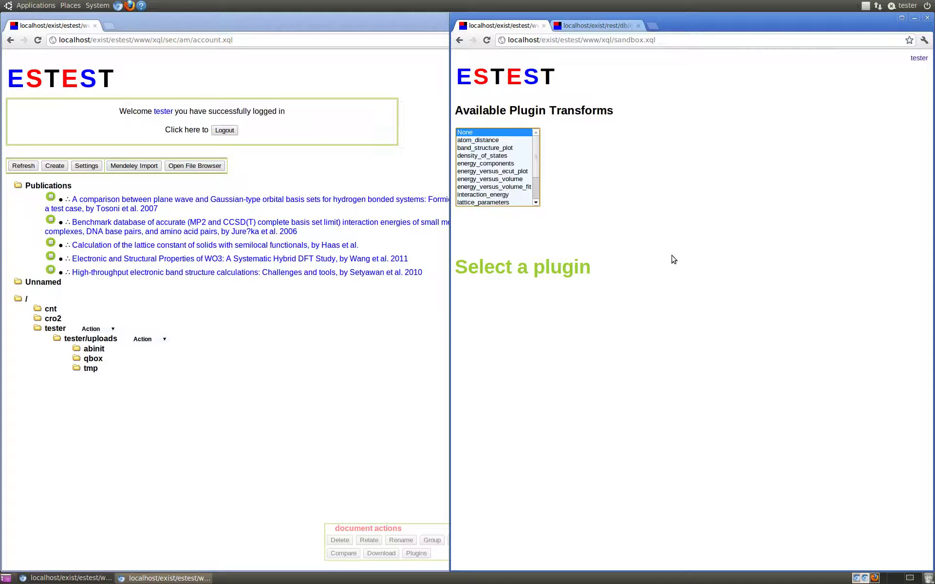
# Select the ur_writer transform from the available plugins and run it
pyautogui.click(597, 236)
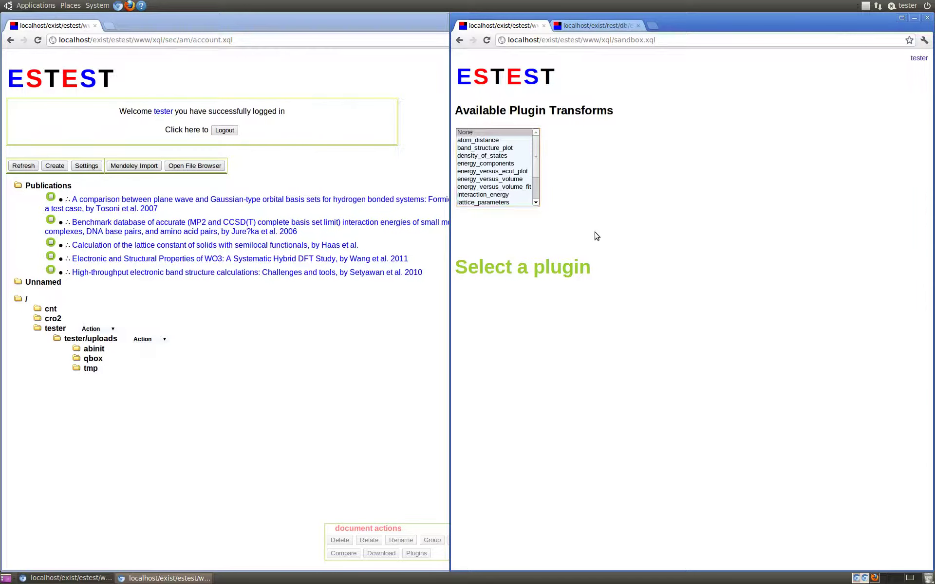
pyautogui.click(536, 191)
pyautogui.click(506, 203)
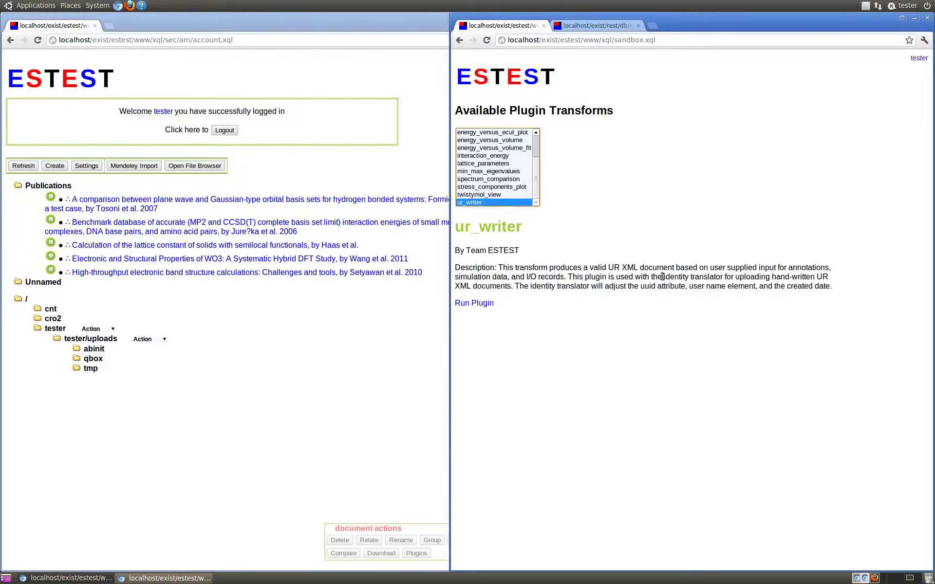
pyautogui.click(475, 304)
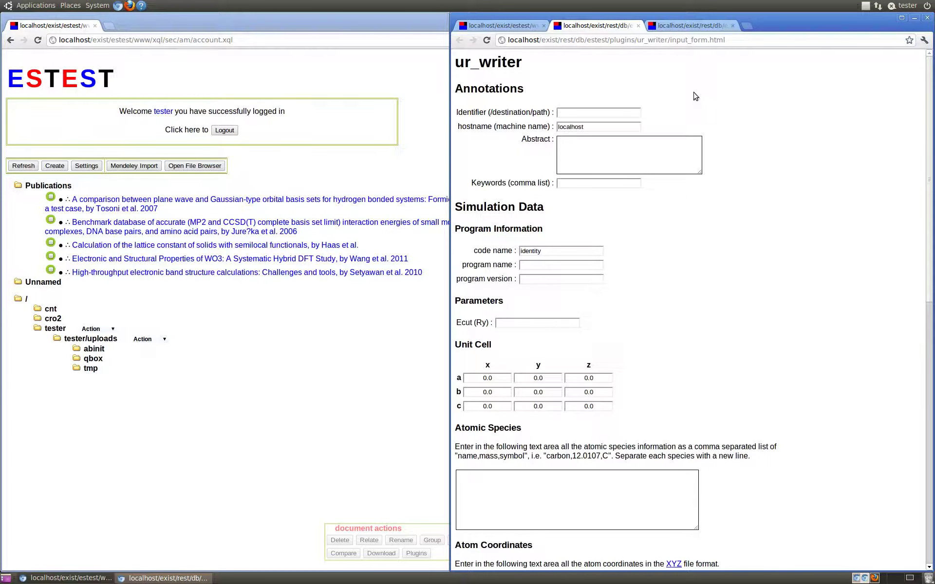
# Examine the prefilled ur_writer form for methane, from annotations and simulation data through to the end of the standard output record
pyautogui.click(688, 25)
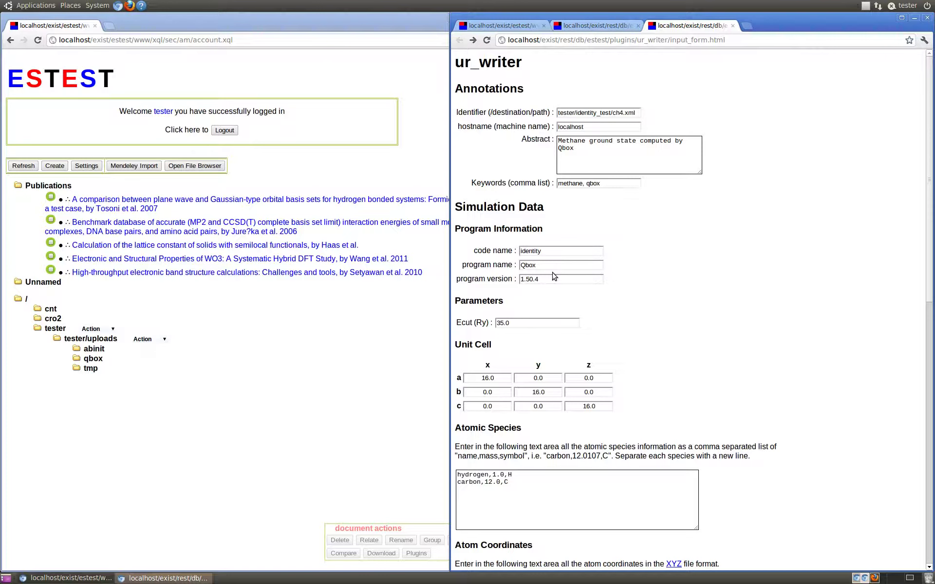
pyautogui.scroll(-2, 555, 276)
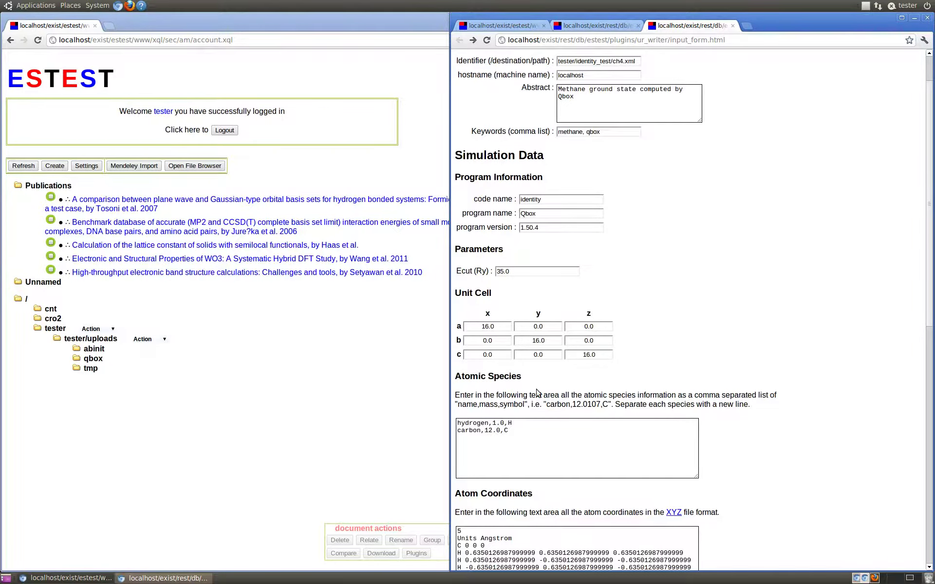
pyautogui.scroll(-4, 543, 402)
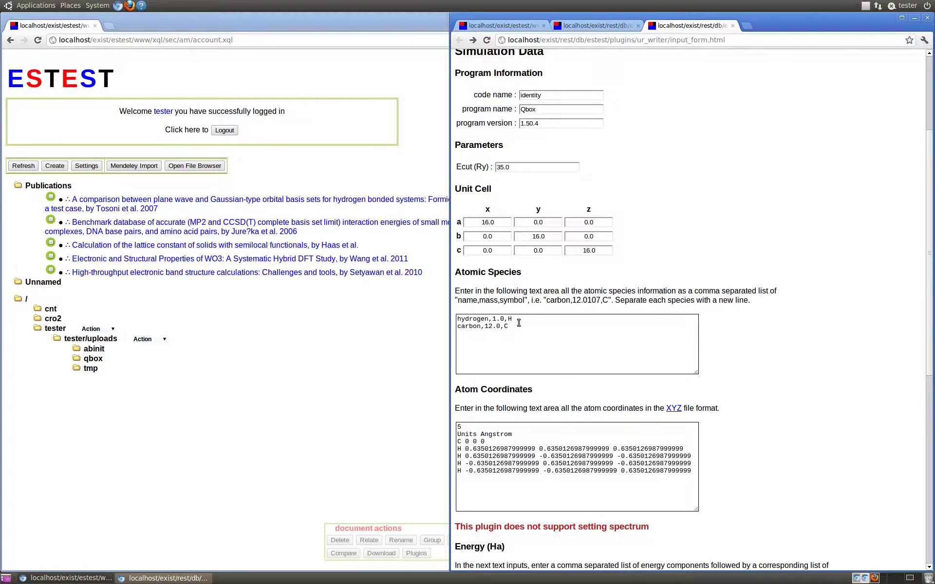
pyautogui.scroll(-2, 620, 447)
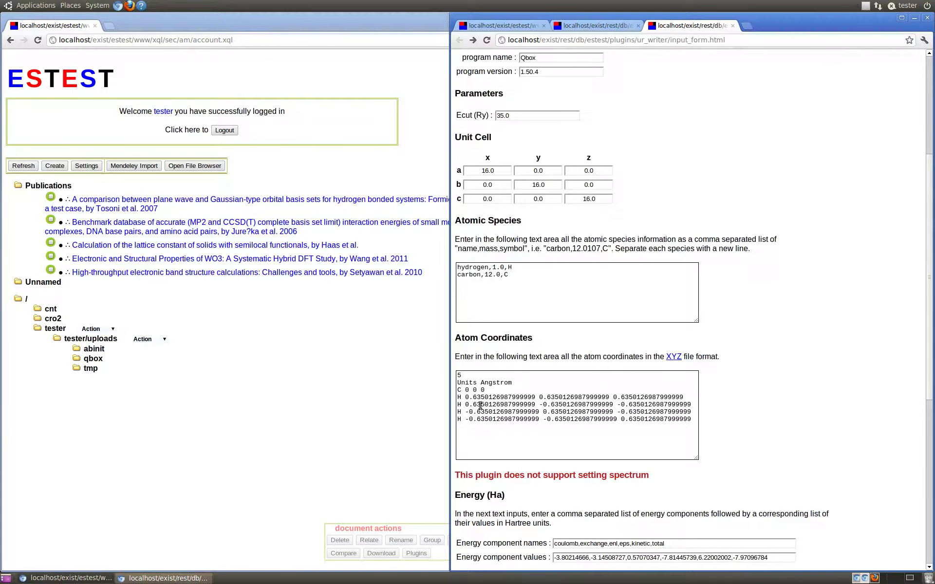
pyautogui.scroll(-1, 472, 415)
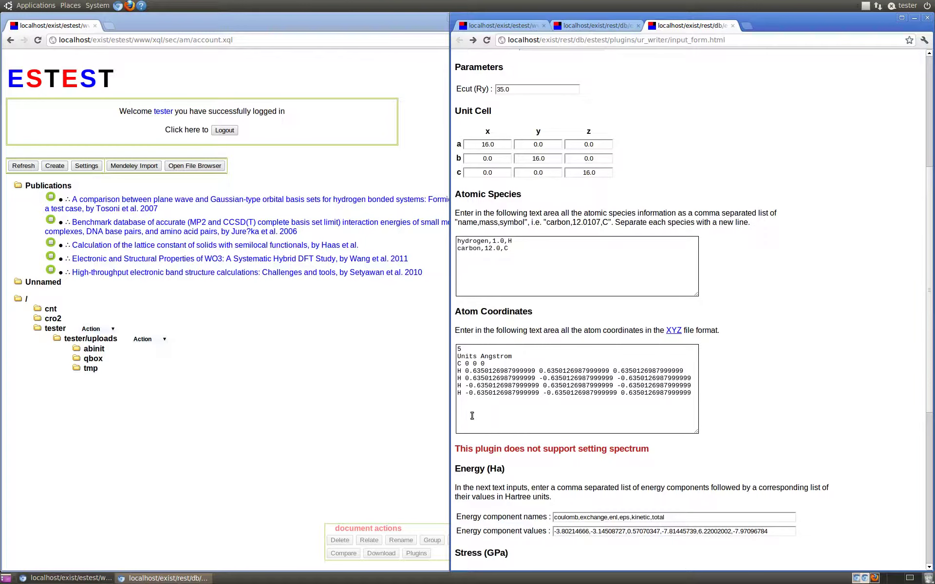
pyautogui.scroll(-3, 472, 415)
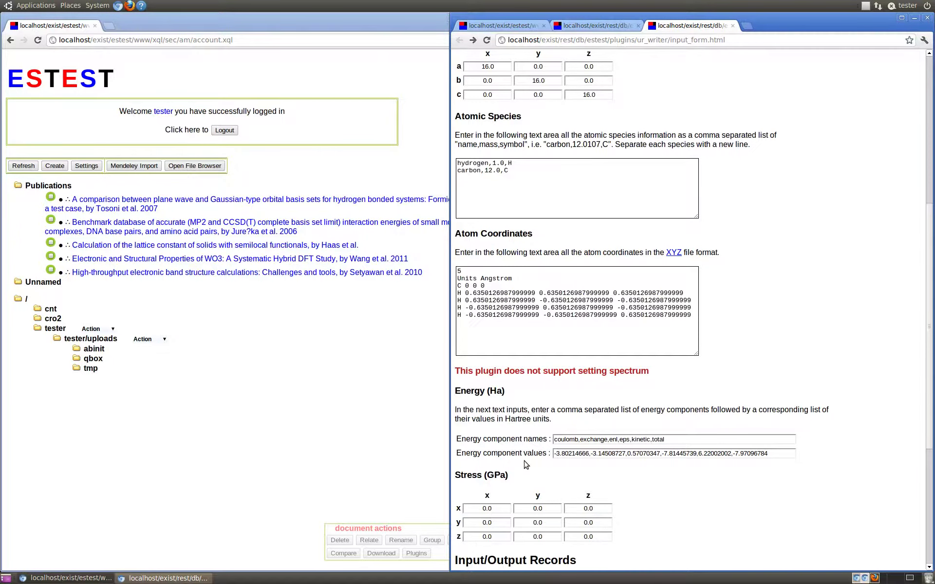
pyautogui.scroll(-4, 528, 463)
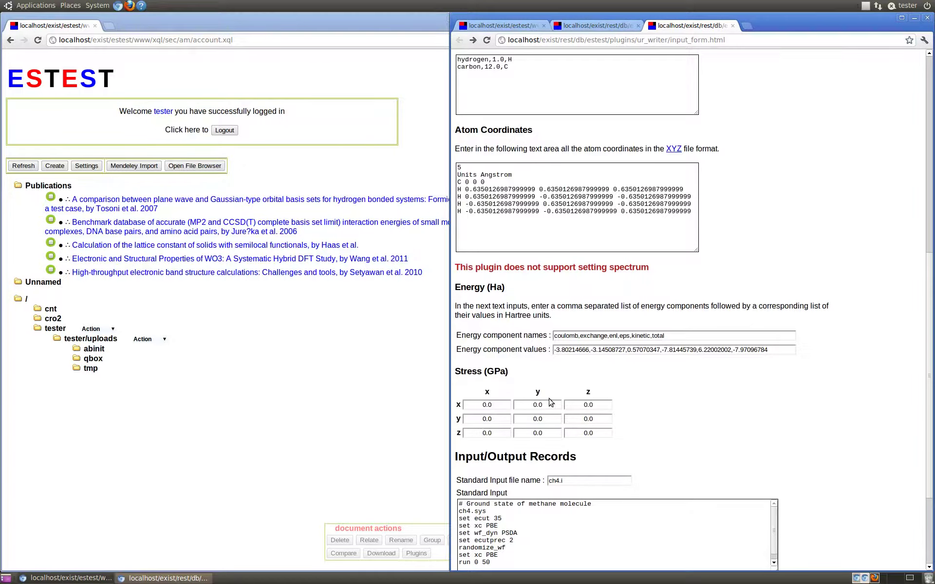
pyautogui.scroll(-2, 573, 442)
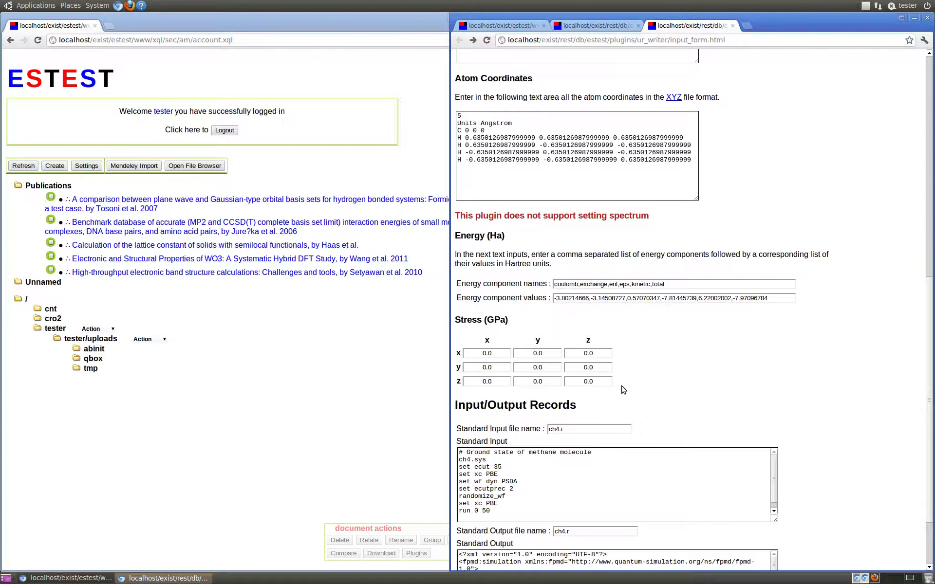
pyautogui.scroll(-3, 672, 402)
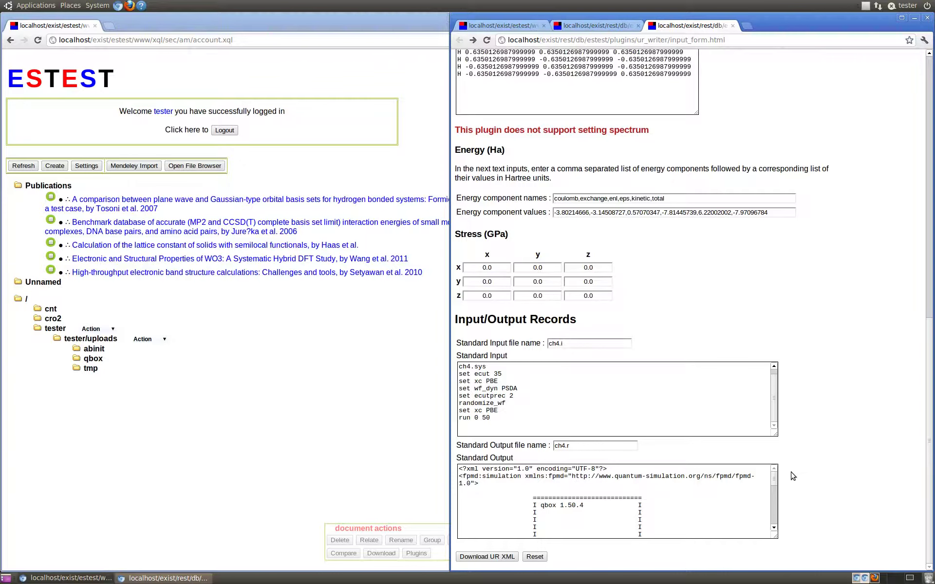
pyautogui.click(776, 403)
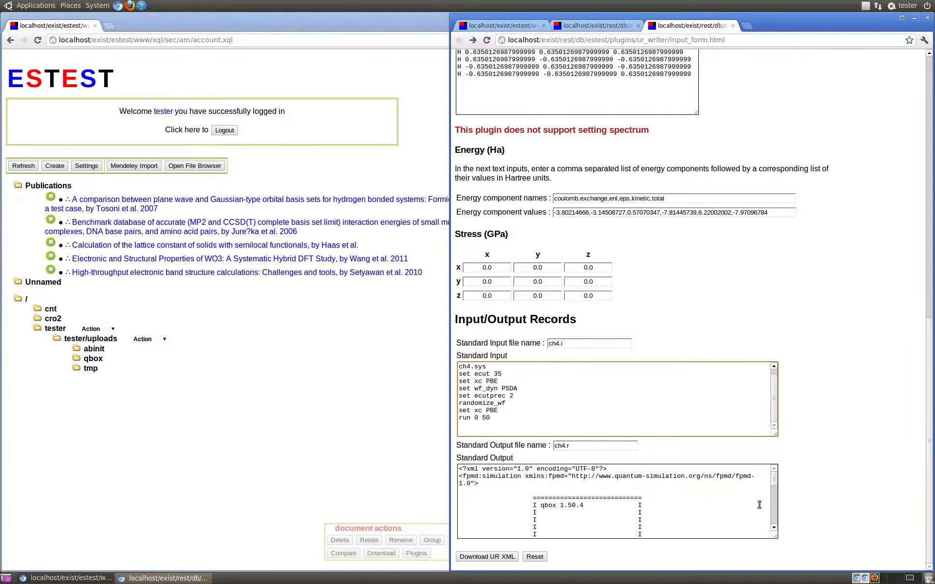
pyautogui.click(776, 480)
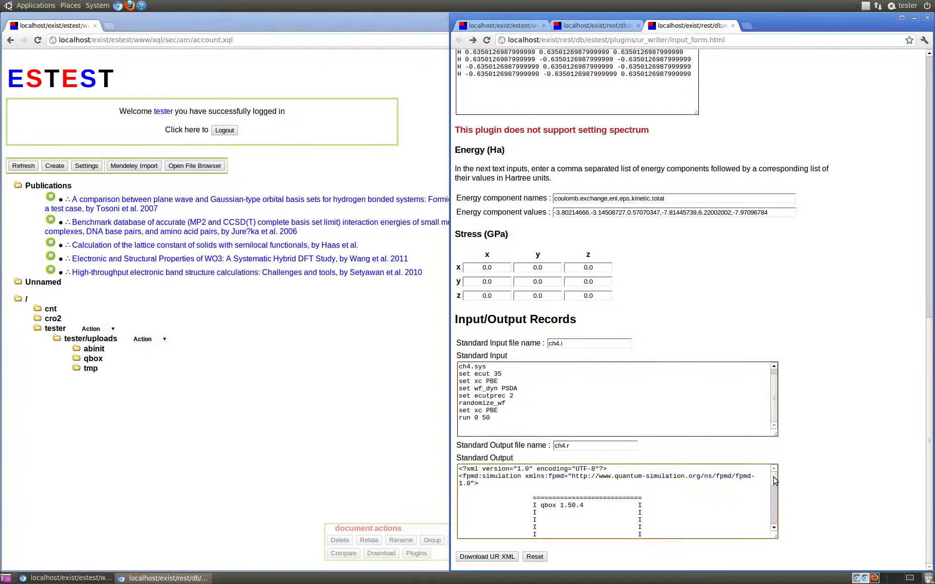
pyautogui.moveTo(776, 481); pyautogui.dragTo(777, 521)
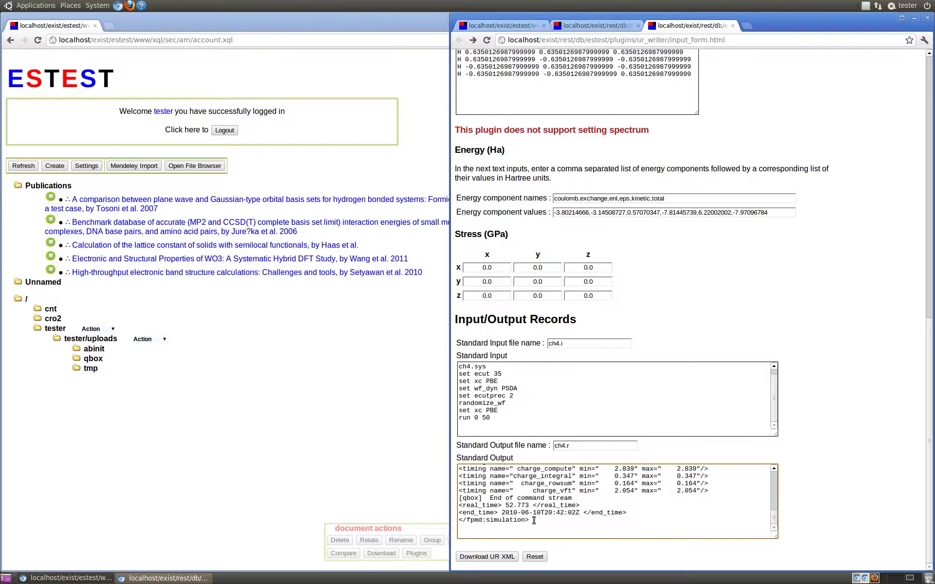
# Generate the UR XML from the completed methane form and look through the document
pyautogui.click(487, 557)
pyautogui.moveTo(931, 113); pyautogui.dragTo(930, 535)
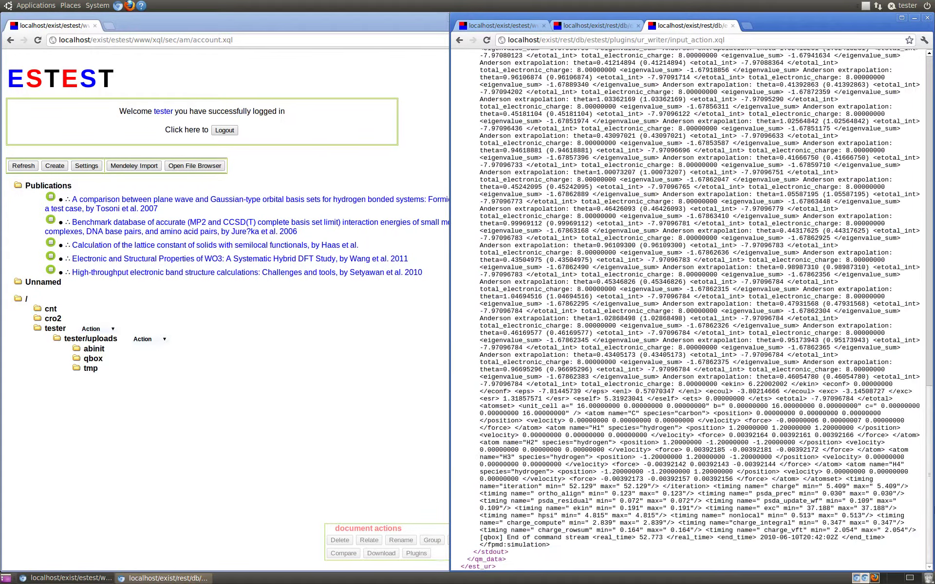
pyautogui.press('Home')
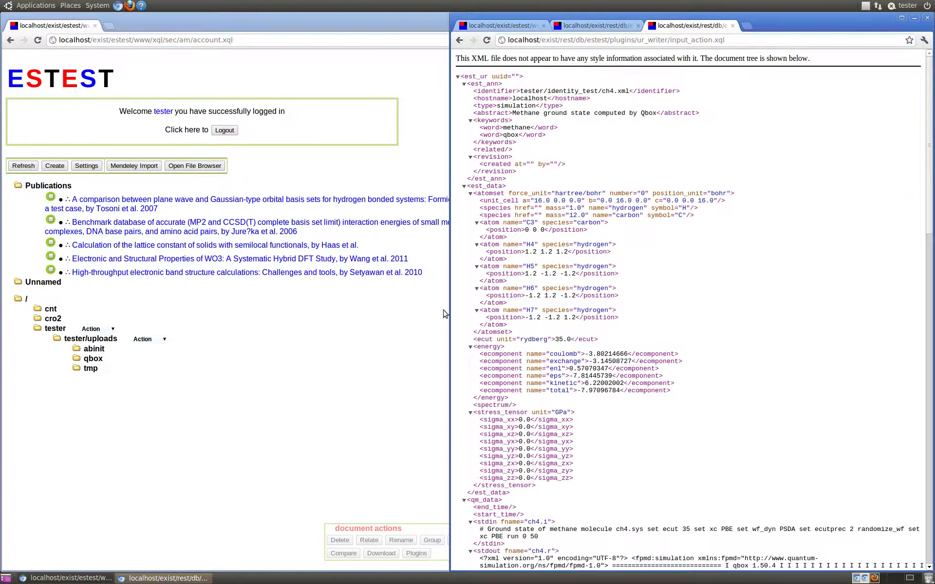
# Create a new physical simulation upload from the account page with Identity Translator as the simulation tool
pyautogui.click(311, 354)
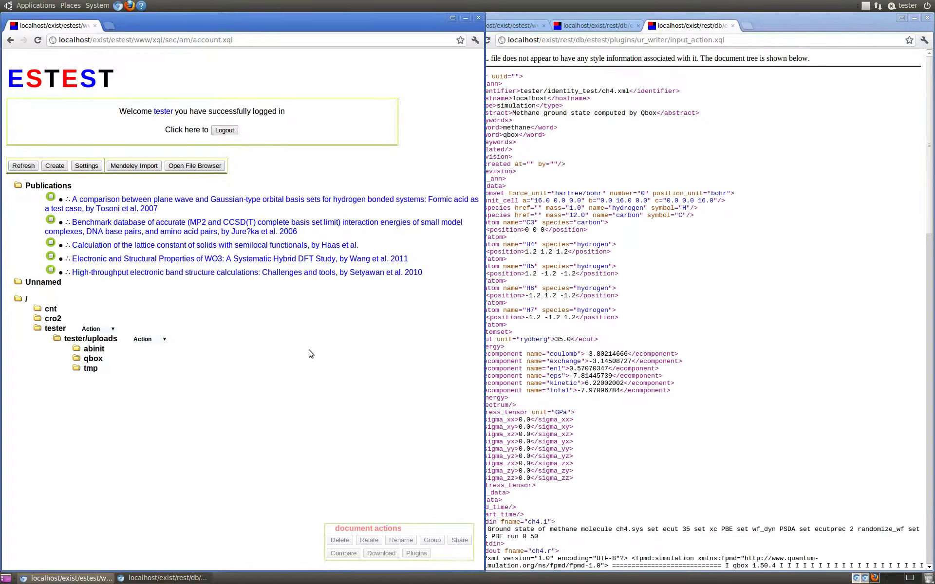
pyautogui.click(56, 166)
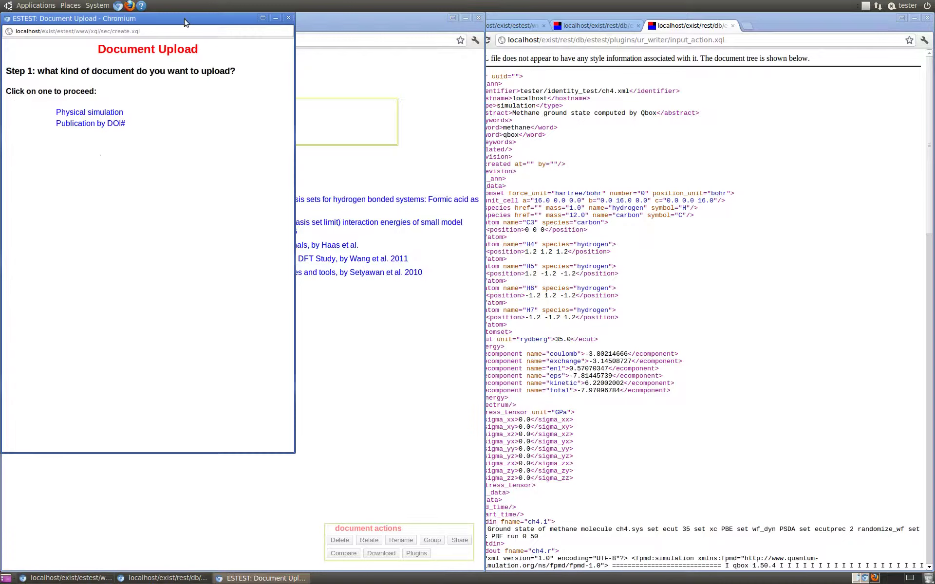
pyautogui.moveTo(185, 18); pyautogui.dragTo(429, 57)
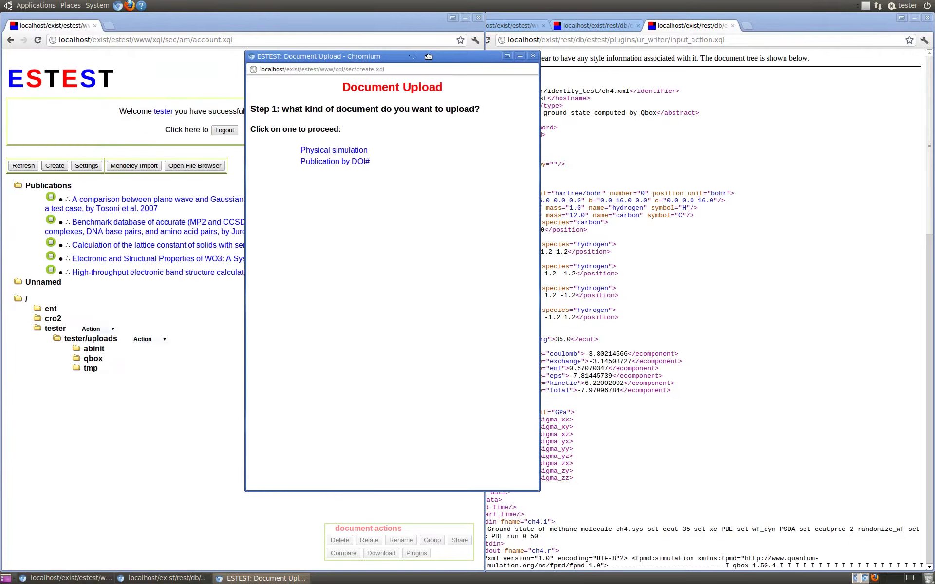
pyautogui.click(348, 151)
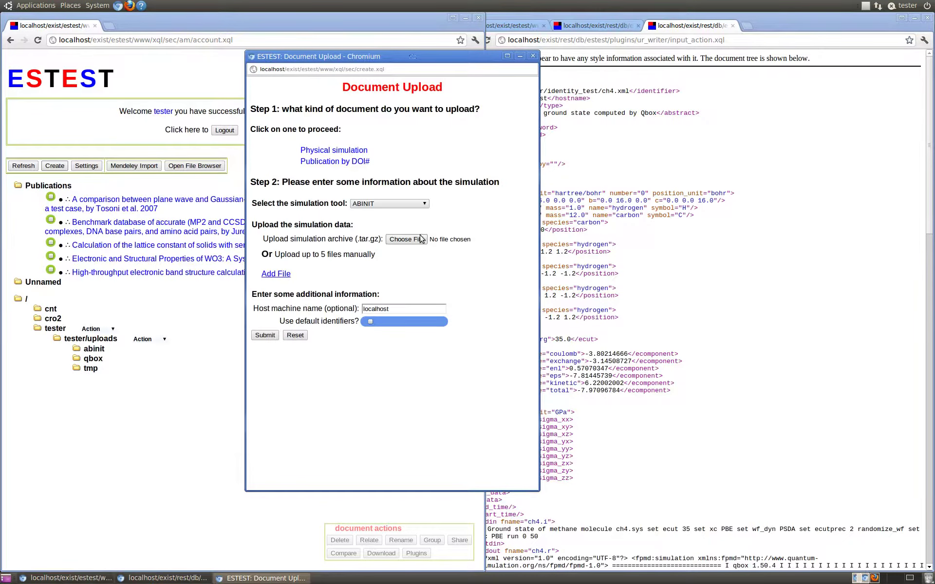
pyautogui.click(422, 203)
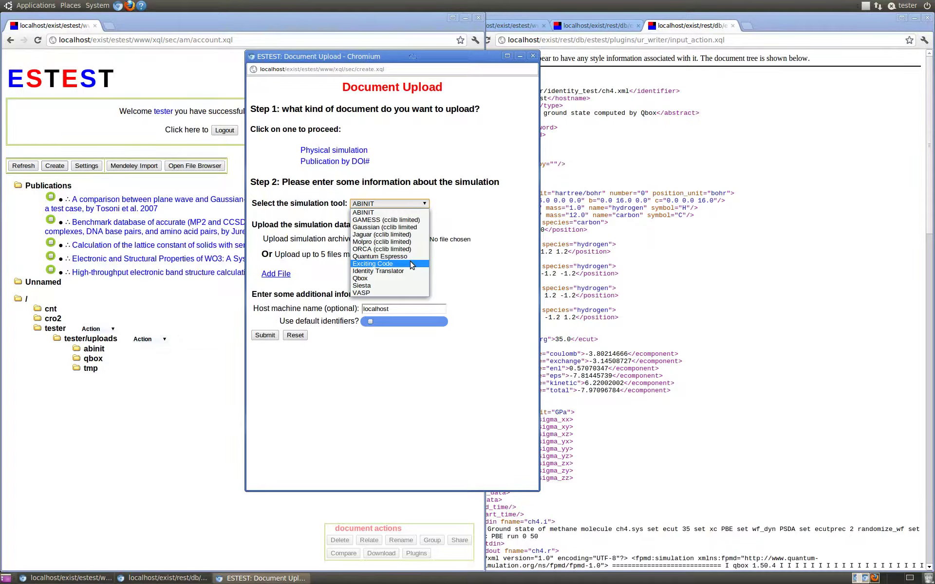
pyautogui.click(408, 275)
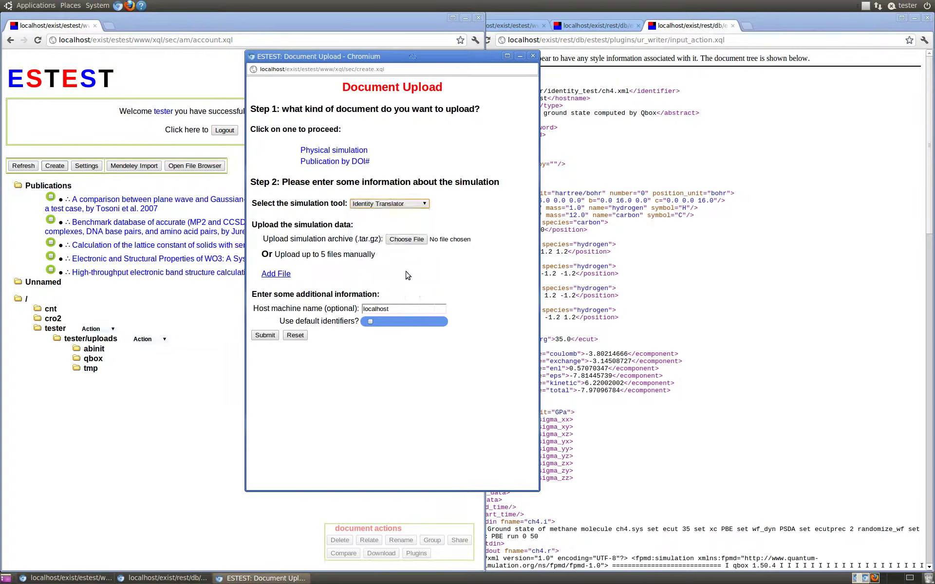
# Add ch4.xml from the Desktop as a manually uploaded file and submit the simulation
pyautogui.click(285, 274)
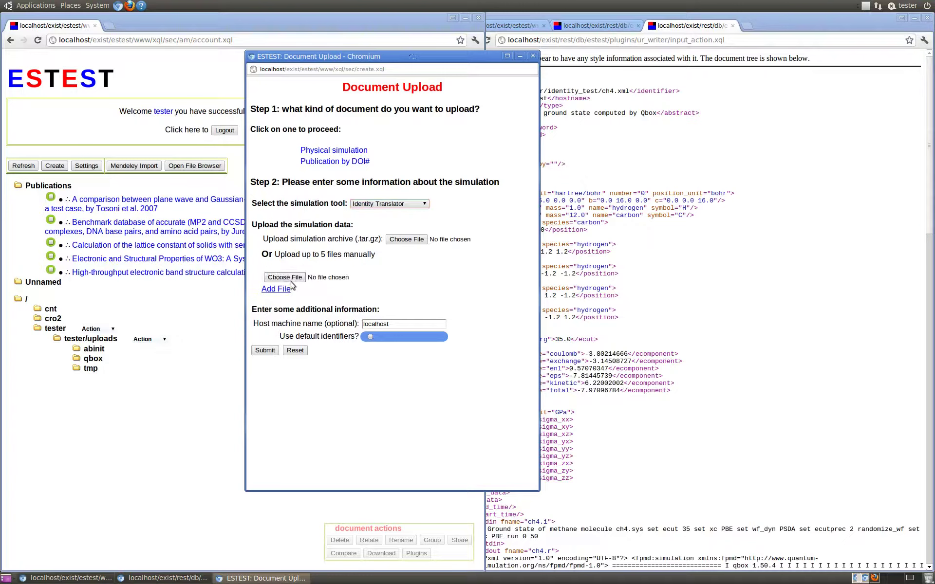
pyautogui.click(291, 277)
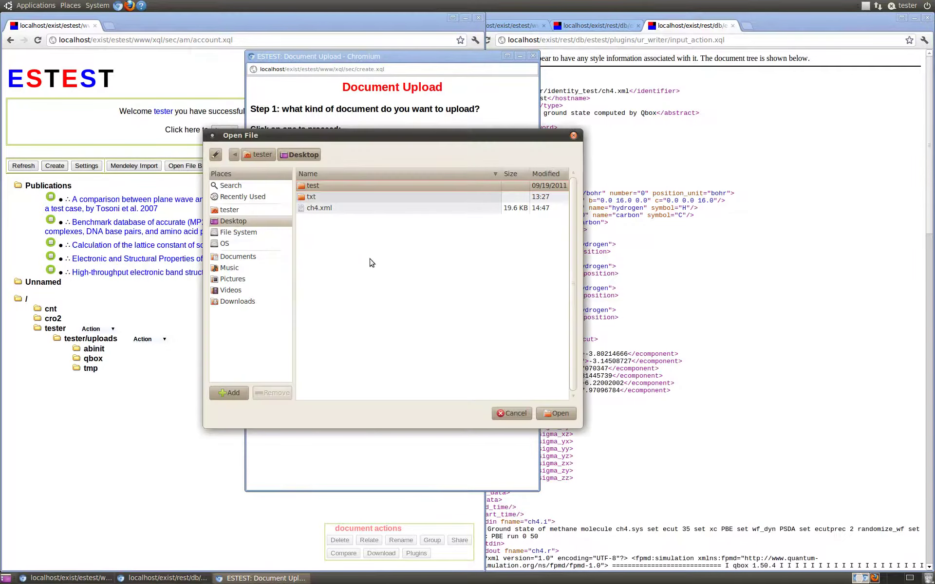
pyautogui.doubleClick(324, 208)
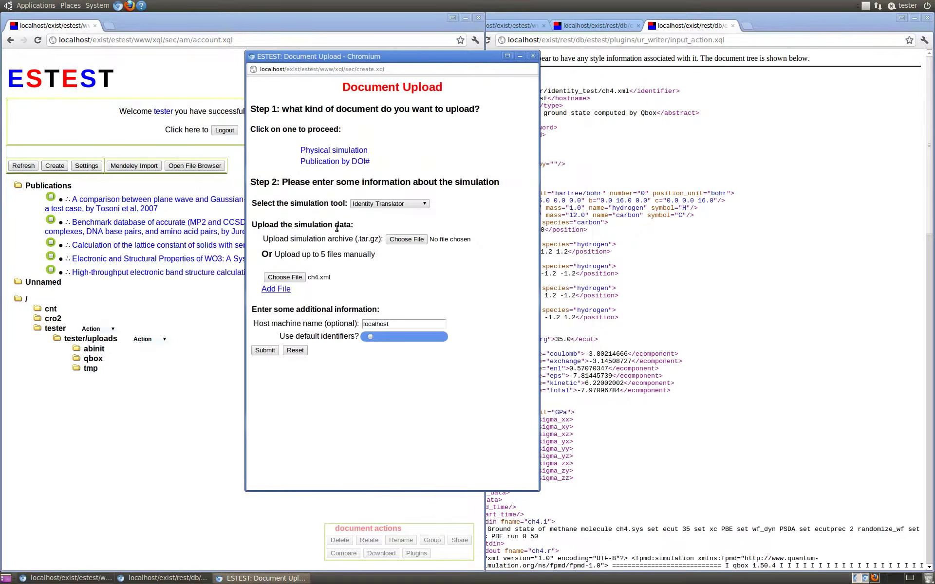
pyautogui.click(262, 352)
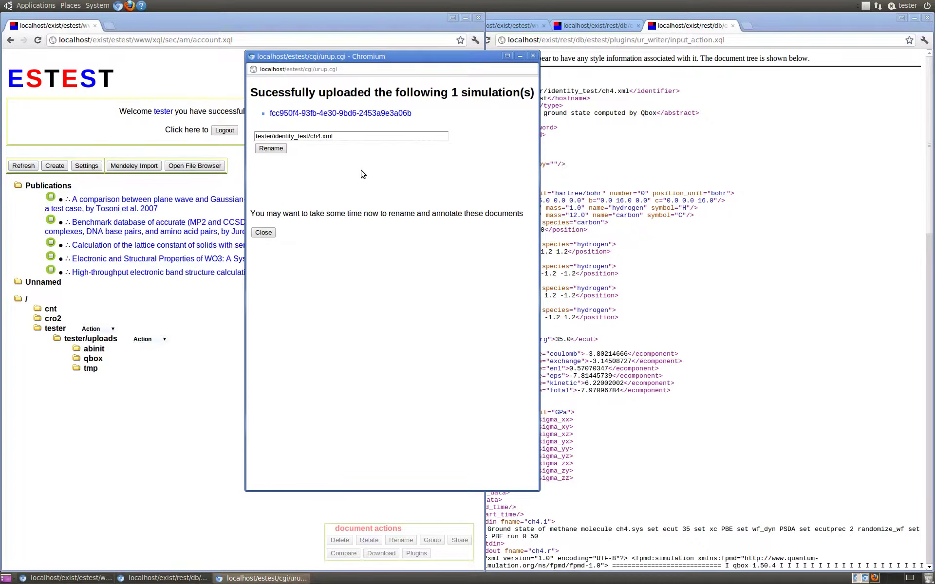
# Review the uploaded simulation's summary in a separate window, then close it and the upload window
pyautogui.rightClick(287, 113)
pyautogui.click(331, 125)
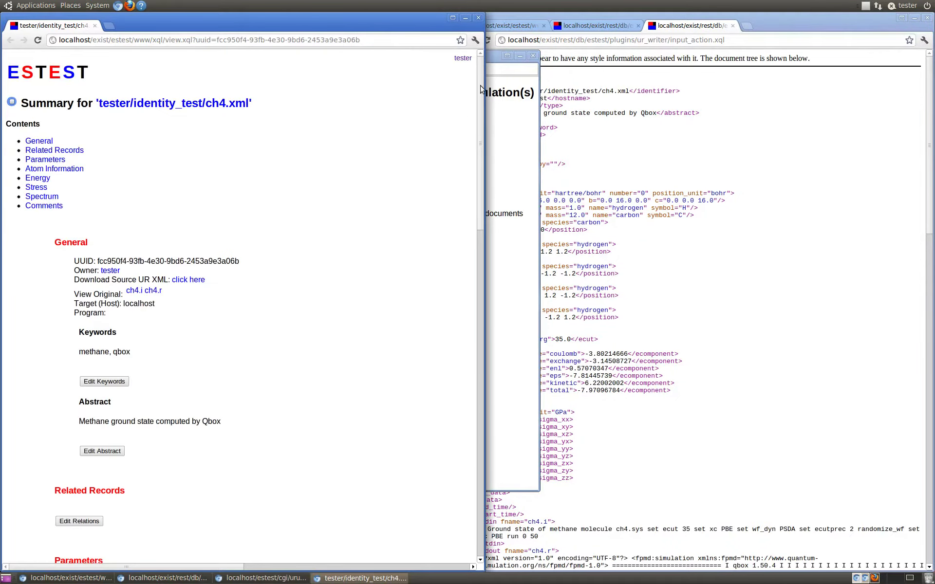
pyautogui.moveTo(480, 185); pyautogui.dragTo(477, 93)
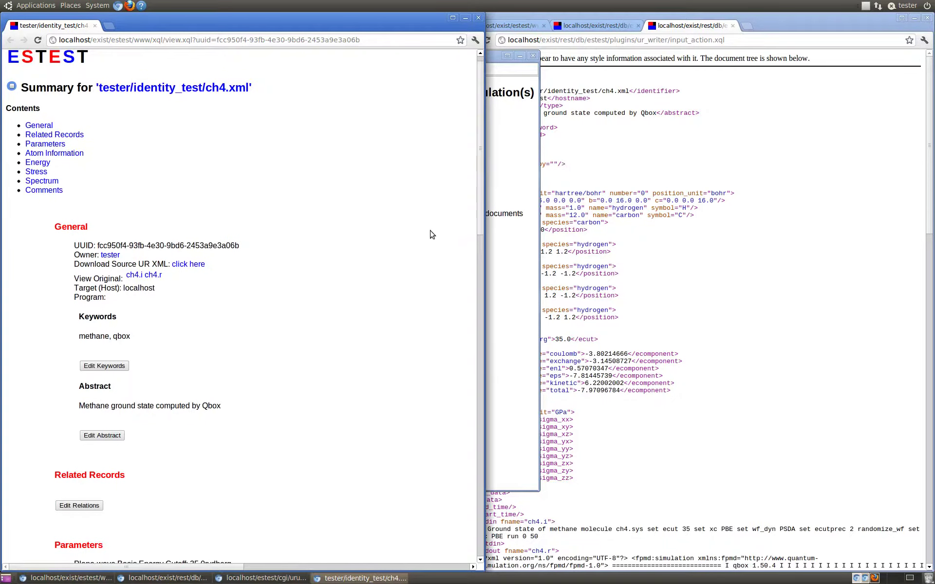
pyautogui.hotkey('ctrl', 'w')
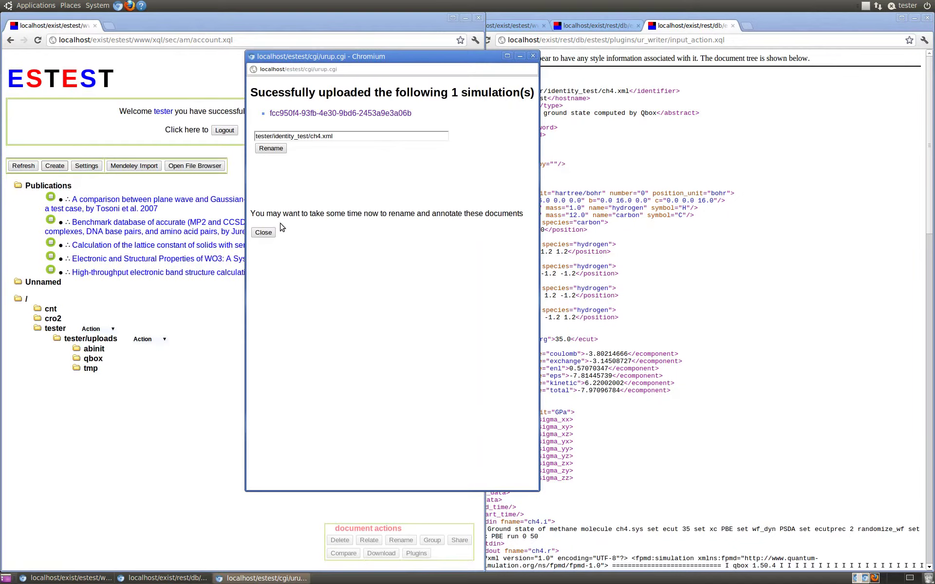
pyautogui.click(263, 232)
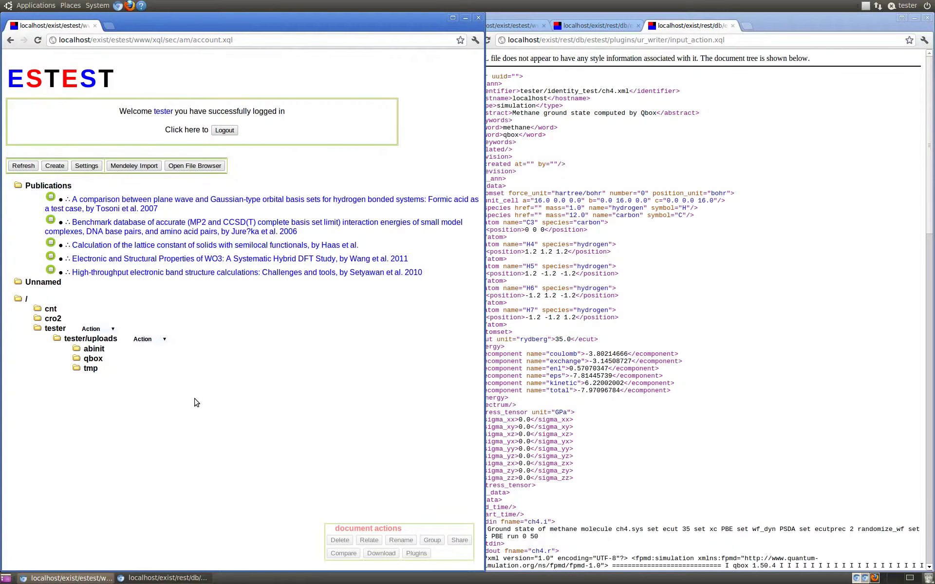
# Check all documents in the tester/uploads/qbox folder and download them as an archive
pyautogui.click(94, 359)
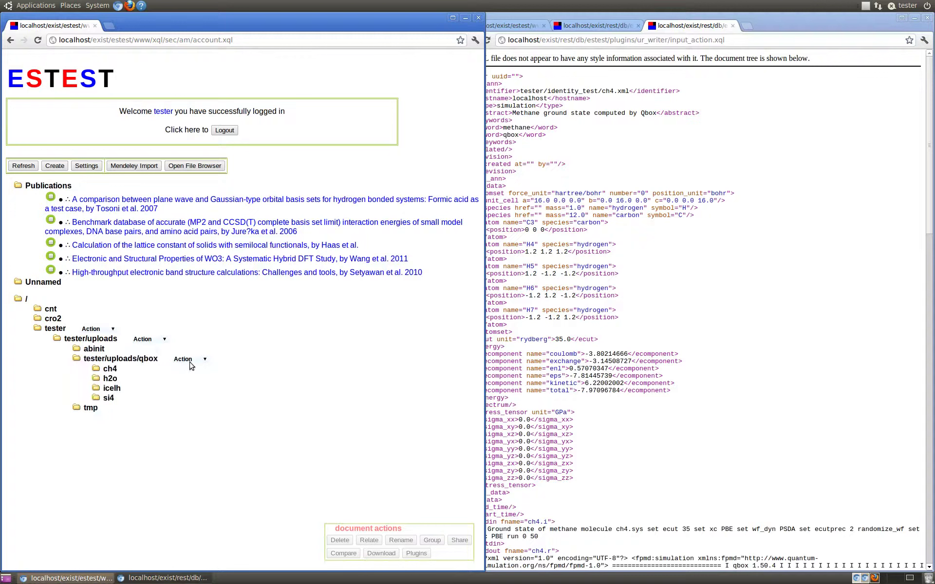
pyautogui.click(190, 363)
pyautogui.click(190, 374)
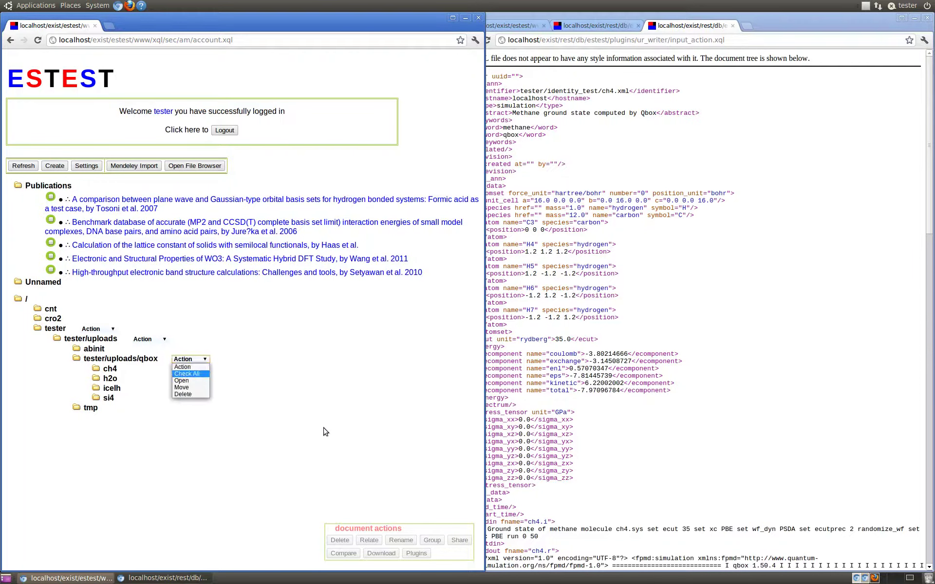
pyautogui.click(381, 553)
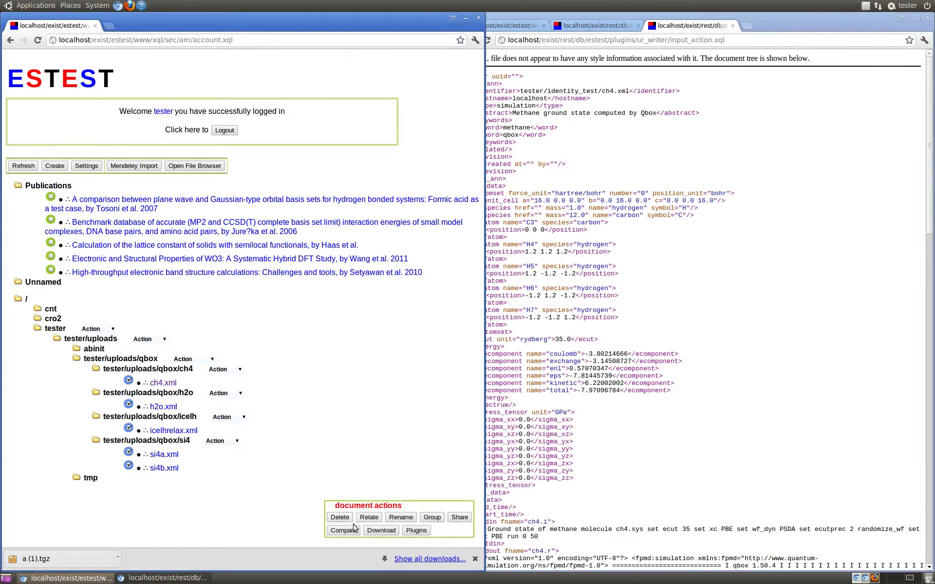
# Delete all checked documents in the tester/uploads/qbox folder and confirm the deletion
pyautogui.click(340, 517)
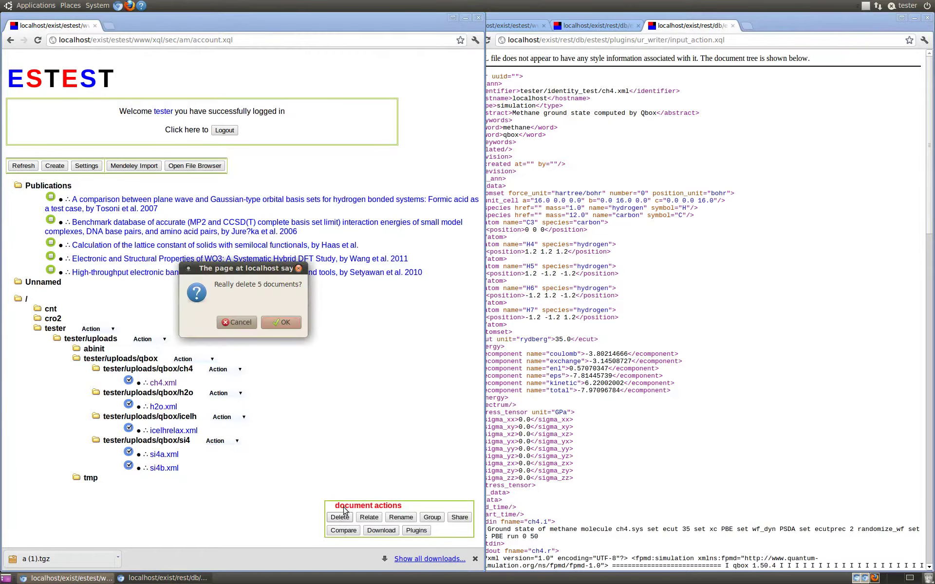
pyautogui.click(289, 323)
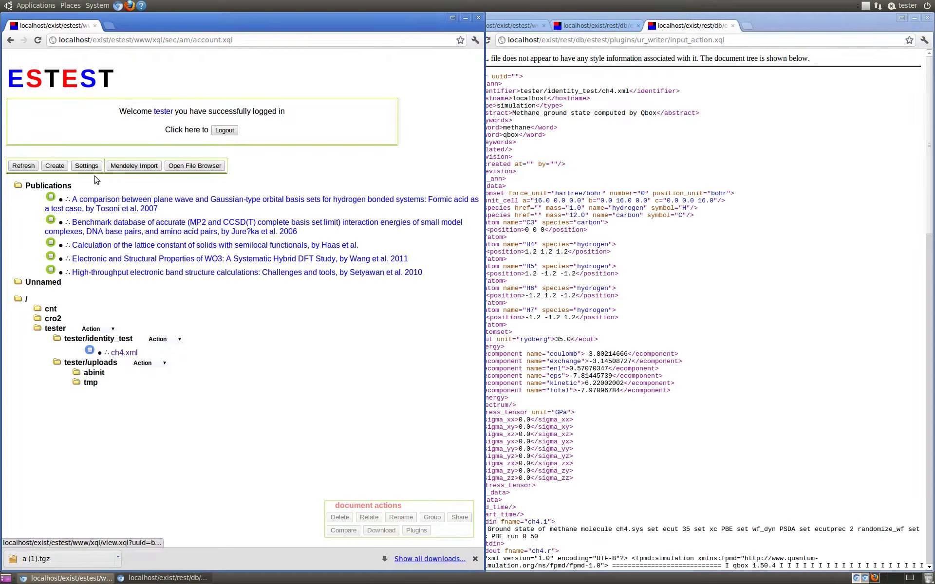
# Start a new physical simulation upload and choose Identity Translator as the simulation tool
pyautogui.click(62, 169)
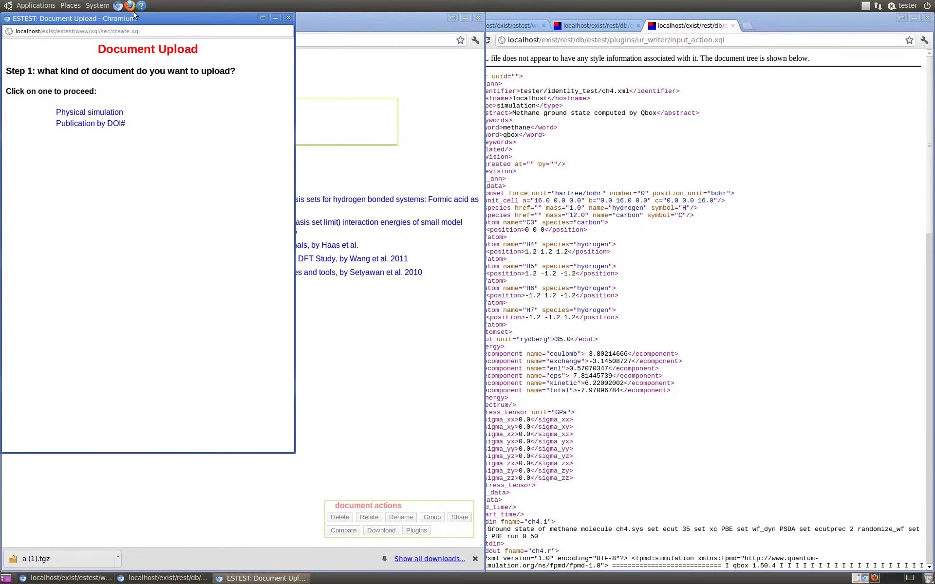
pyautogui.moveTo(144, 23); pyautogui.dragTo(379, 83)
pyautogui.click(322, 178)
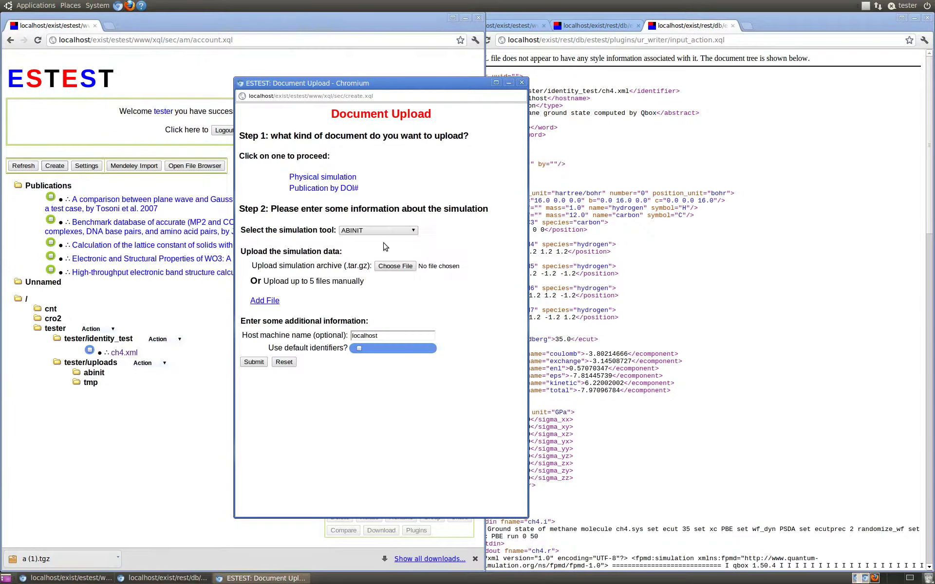
pyautogui.click(384, 230)
pyautogui.click(381, 298)
# Upload the archive a (1).tgz from the Downloads folder as the simulation data, submit it, and close the upload window
pyautogui.click(395, 267)
pyautogui.click(226, 329)
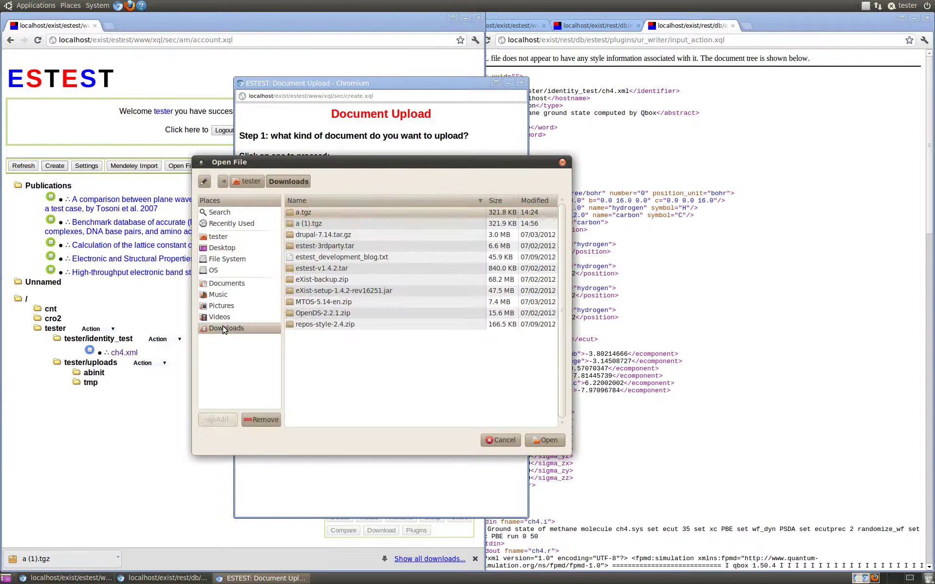
pyautogui.doubleClick(312, 223)
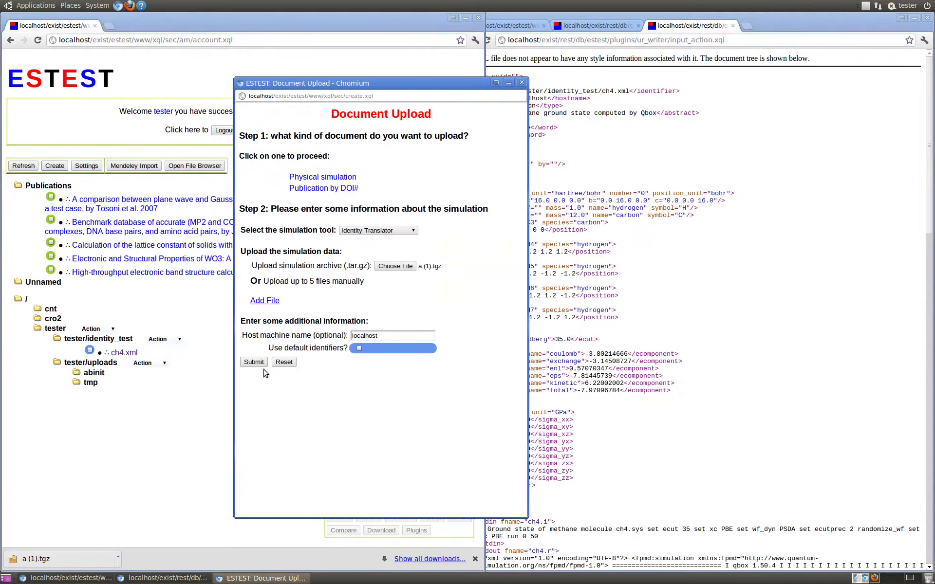
pyautogui.click(262, 369)
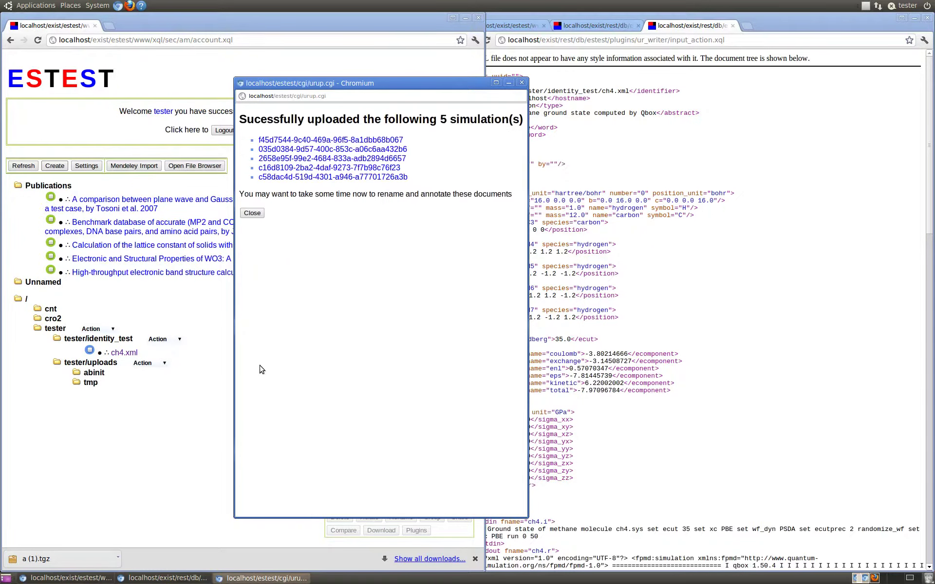
pyautogui.click(252, 213)
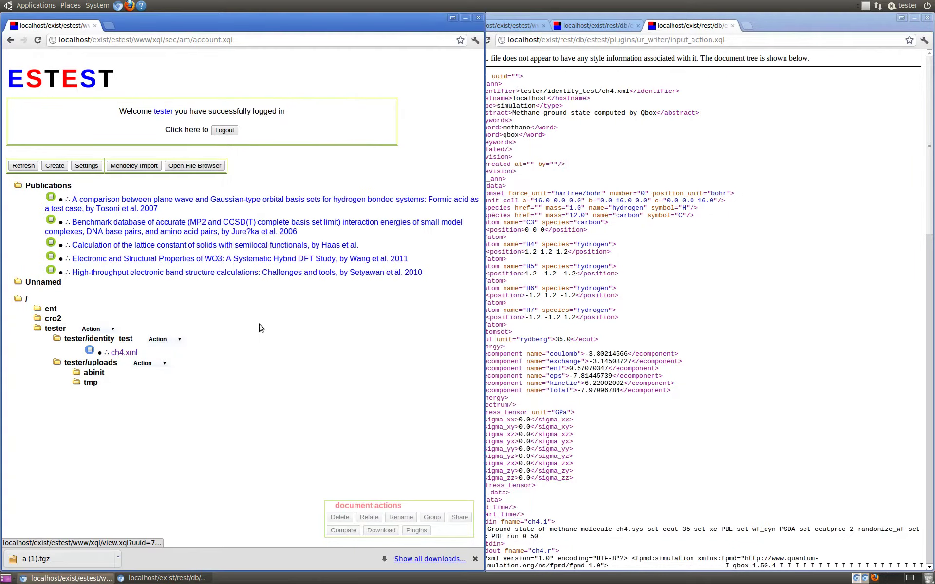
# Reload the account page to update the document tree and dismiss the browser's download bar
pyautogui.rightClick(265, 371)
pyautogui.click(282, 408)
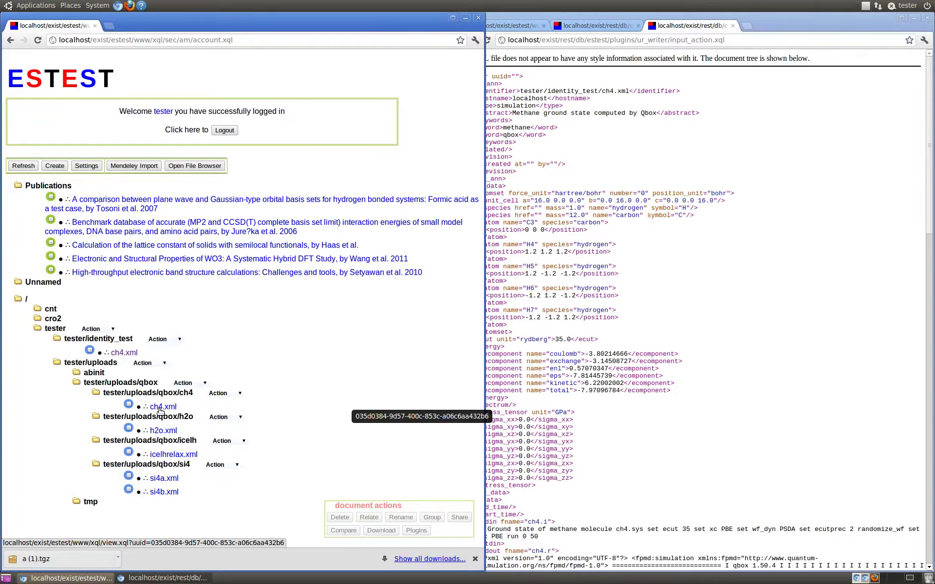
pyautogui.click(475, 558)
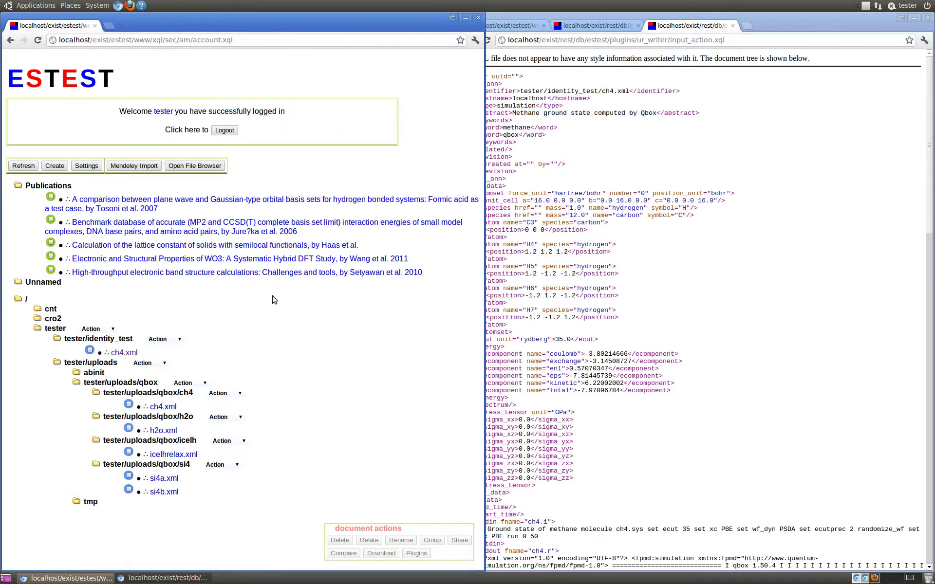